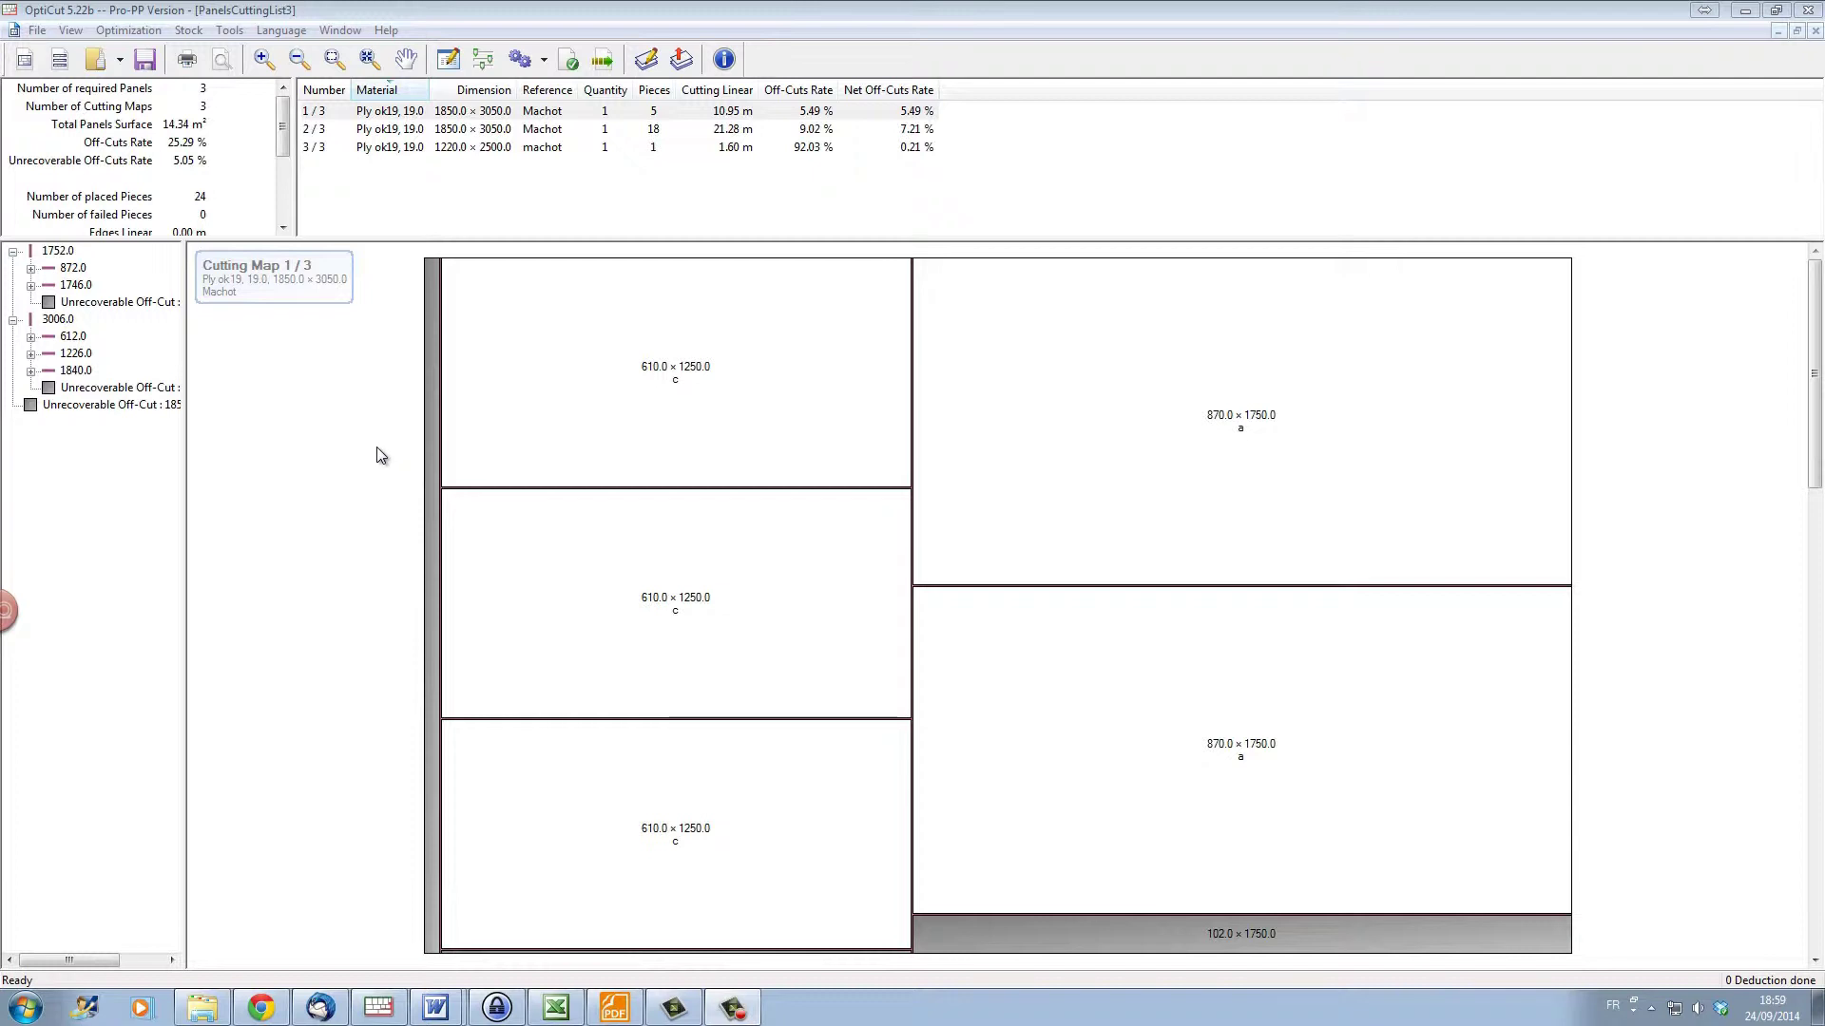
Glance over the panel stock list, then bring up the Stocks follow up settings
click(651, 59)
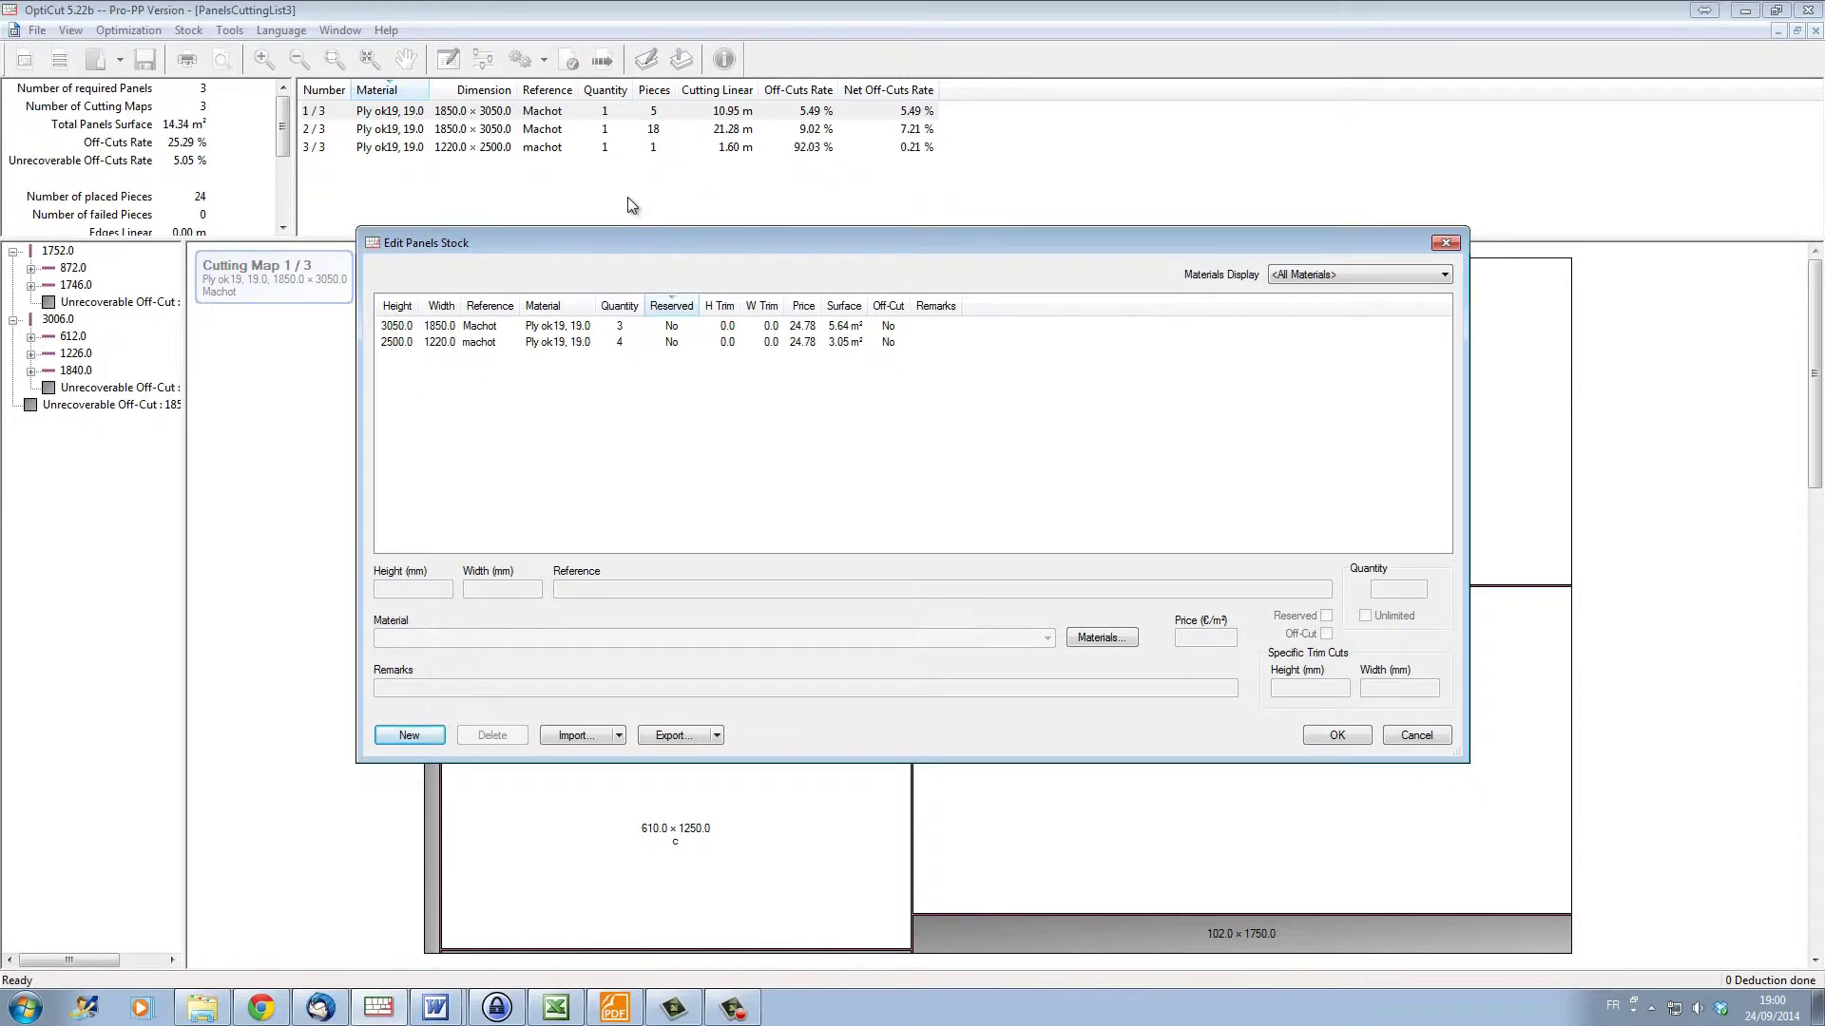
click(1337, 734)
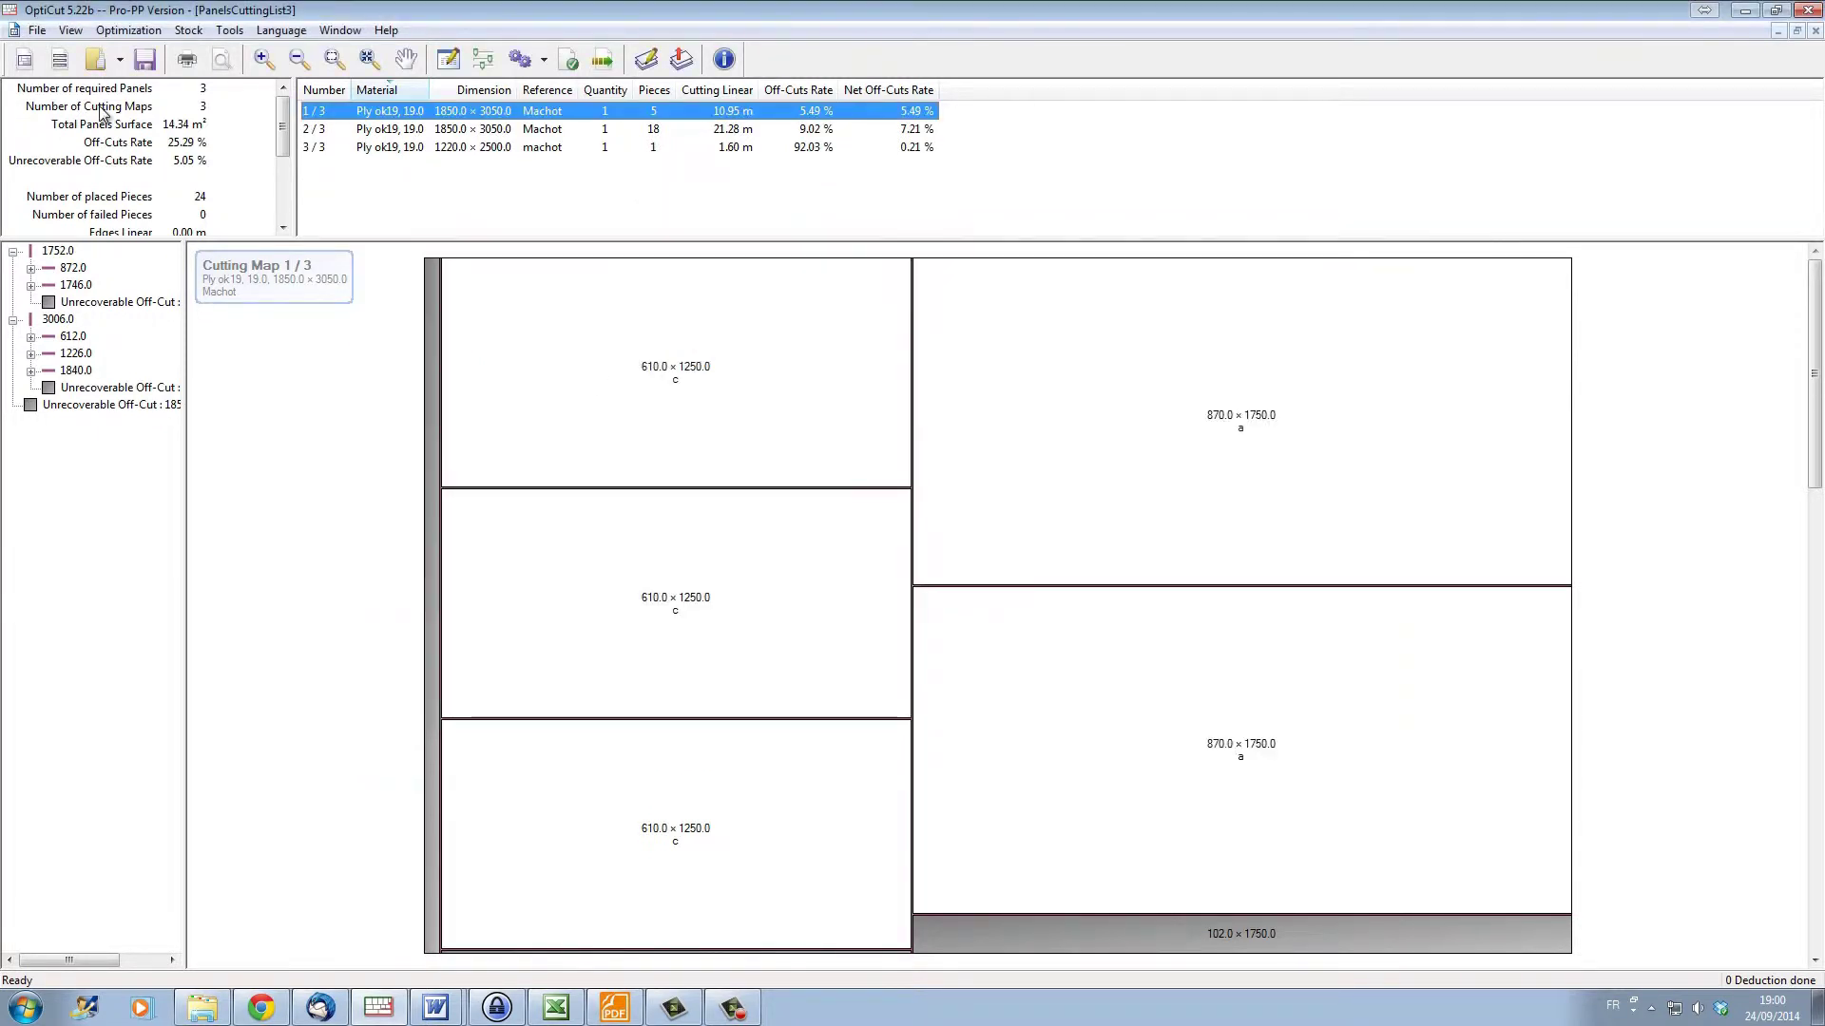
click(230, 30)
click(241, 46)
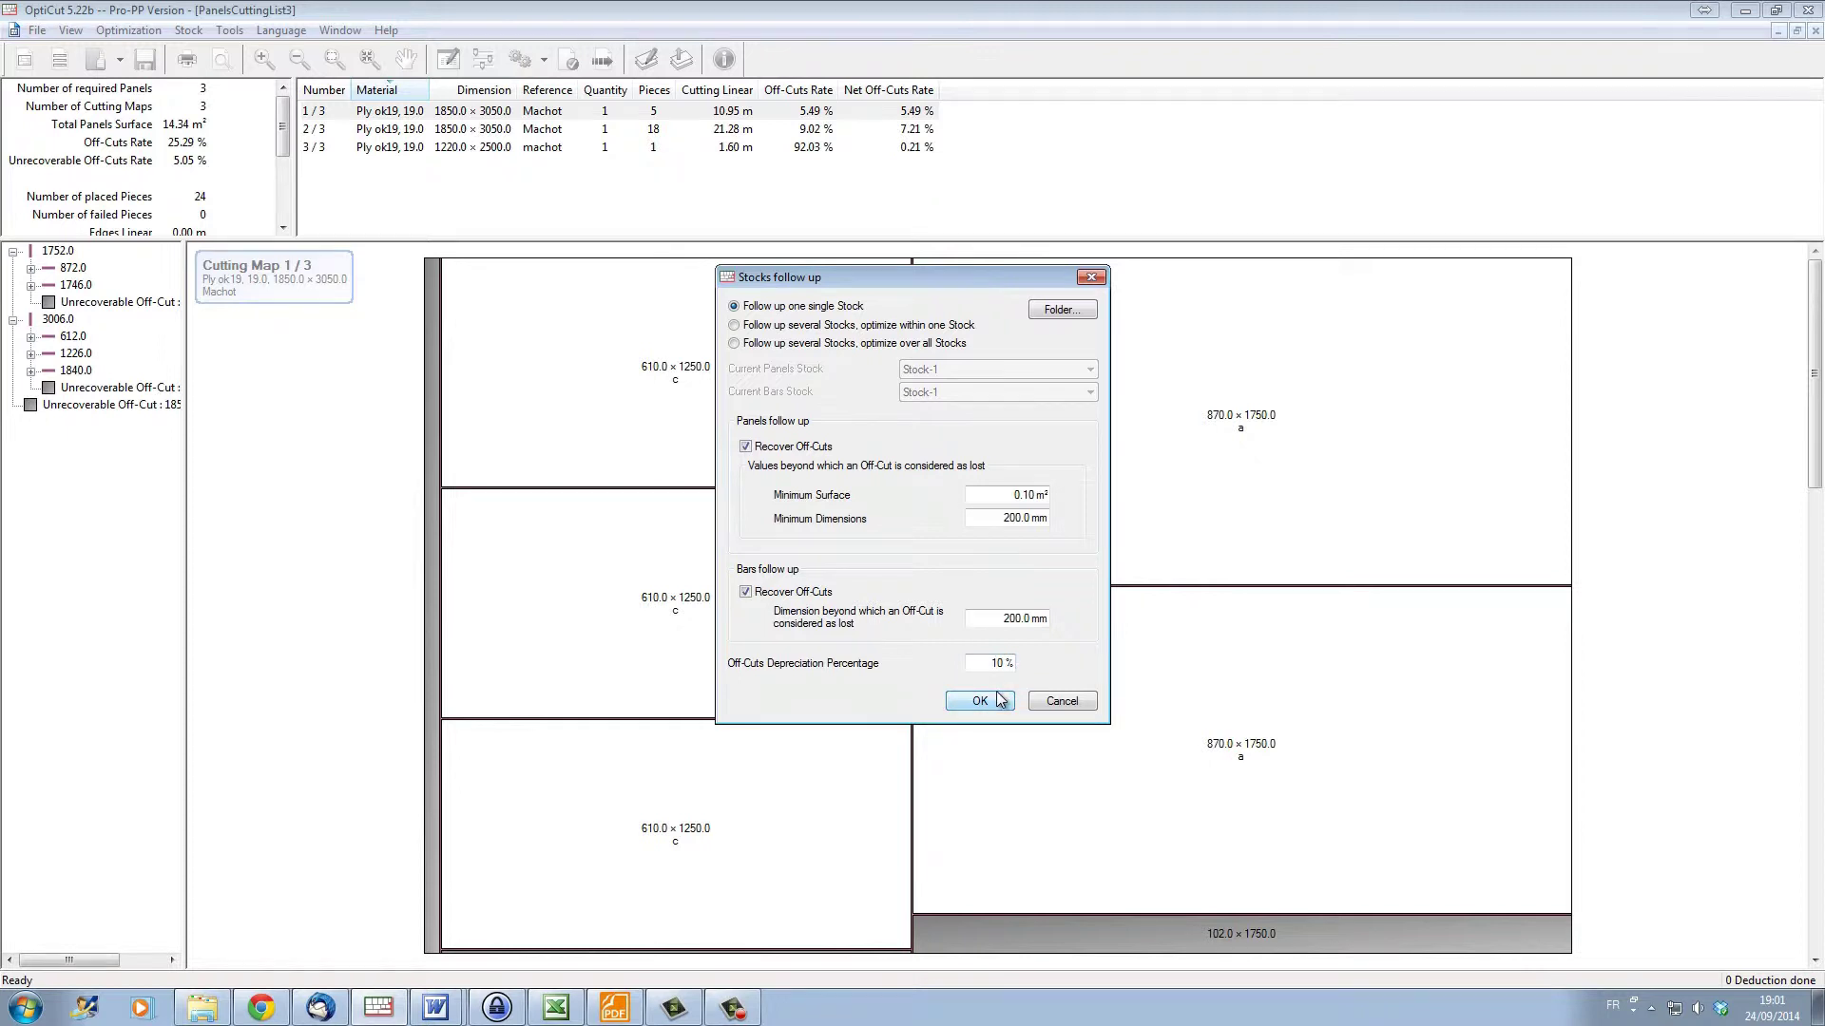
Accept single-stock follow-up with off-cut recovery, then deduct Cutting Map 1/3's required panels from stock
click(980, 700)
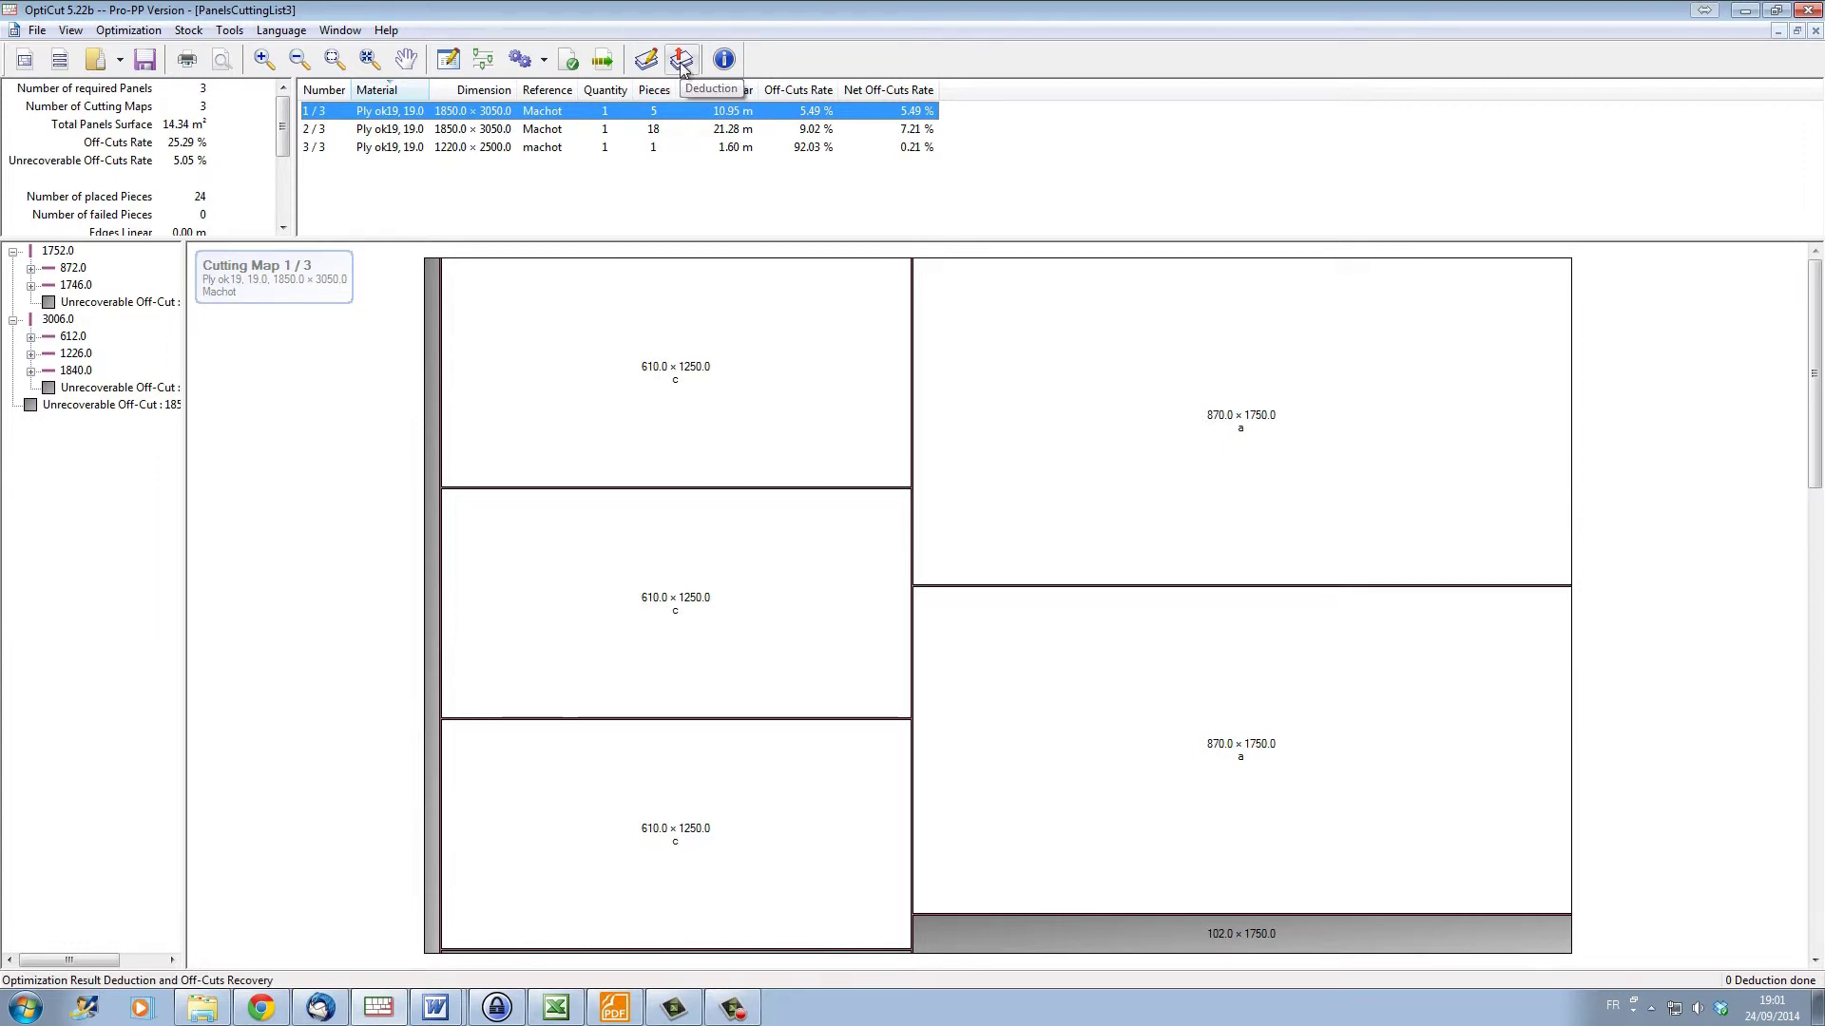
click(680, 61)
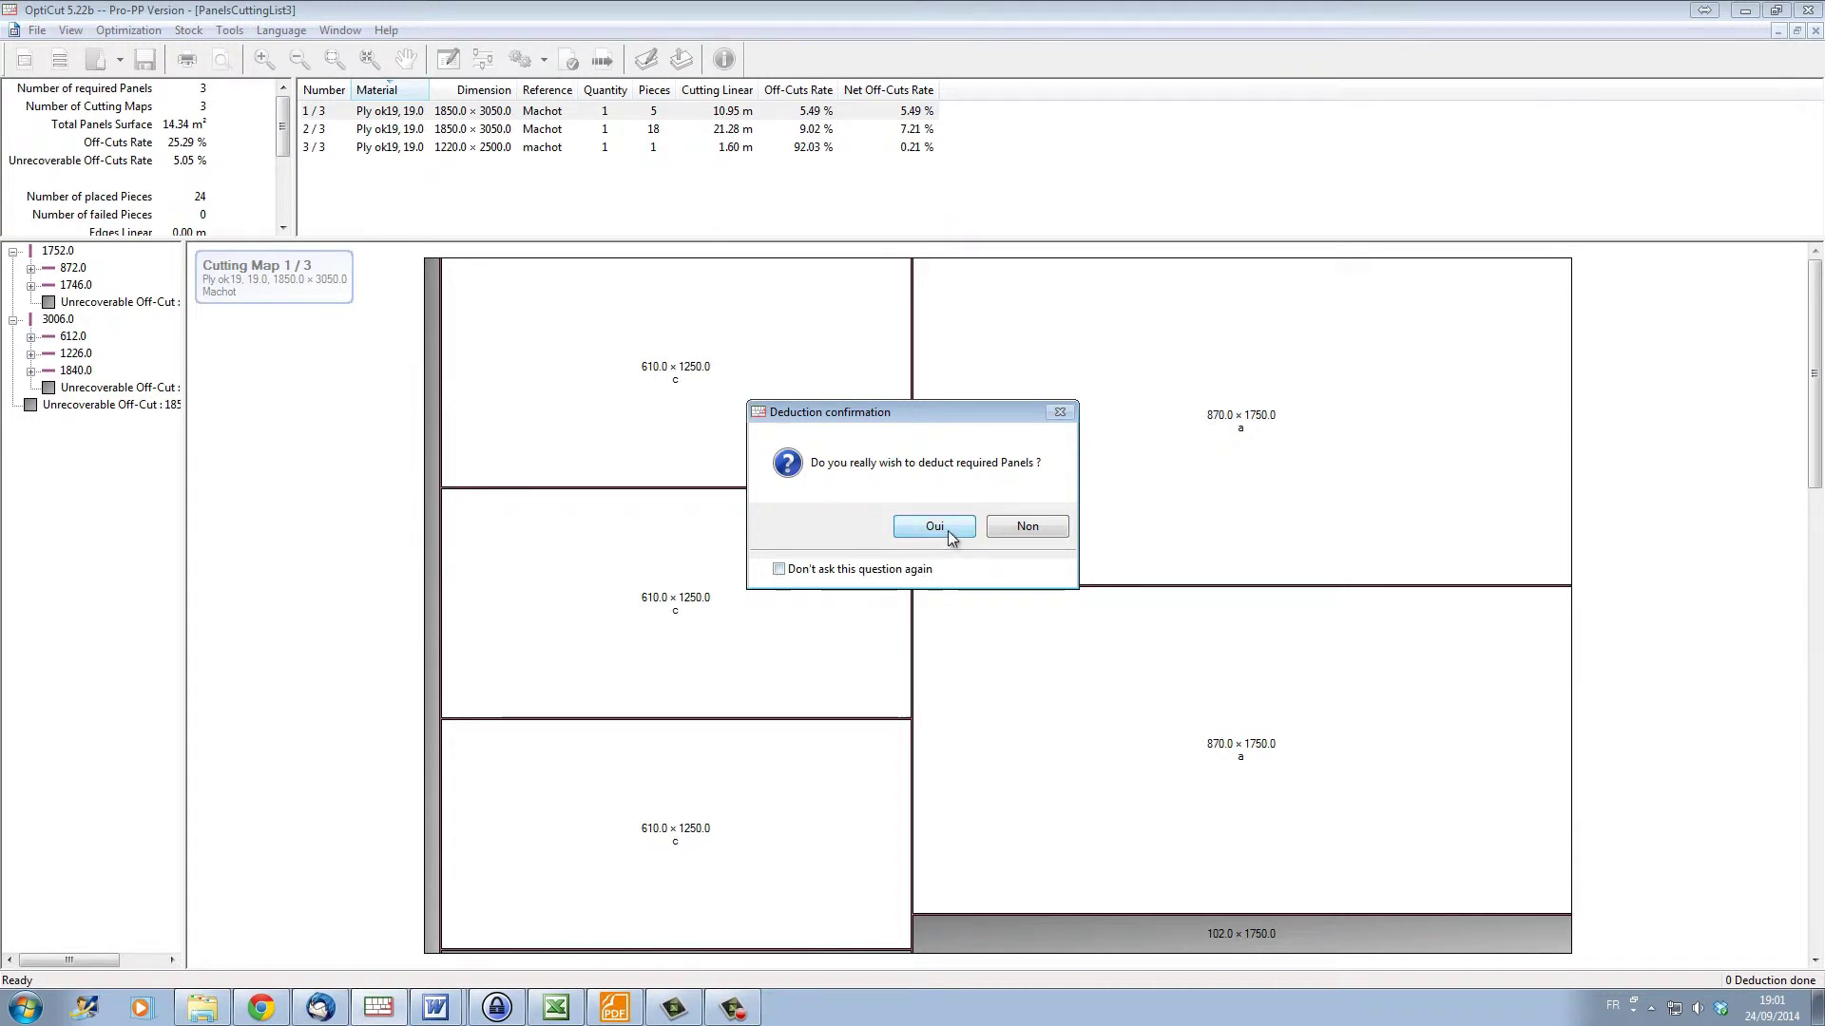
click(948, 530)
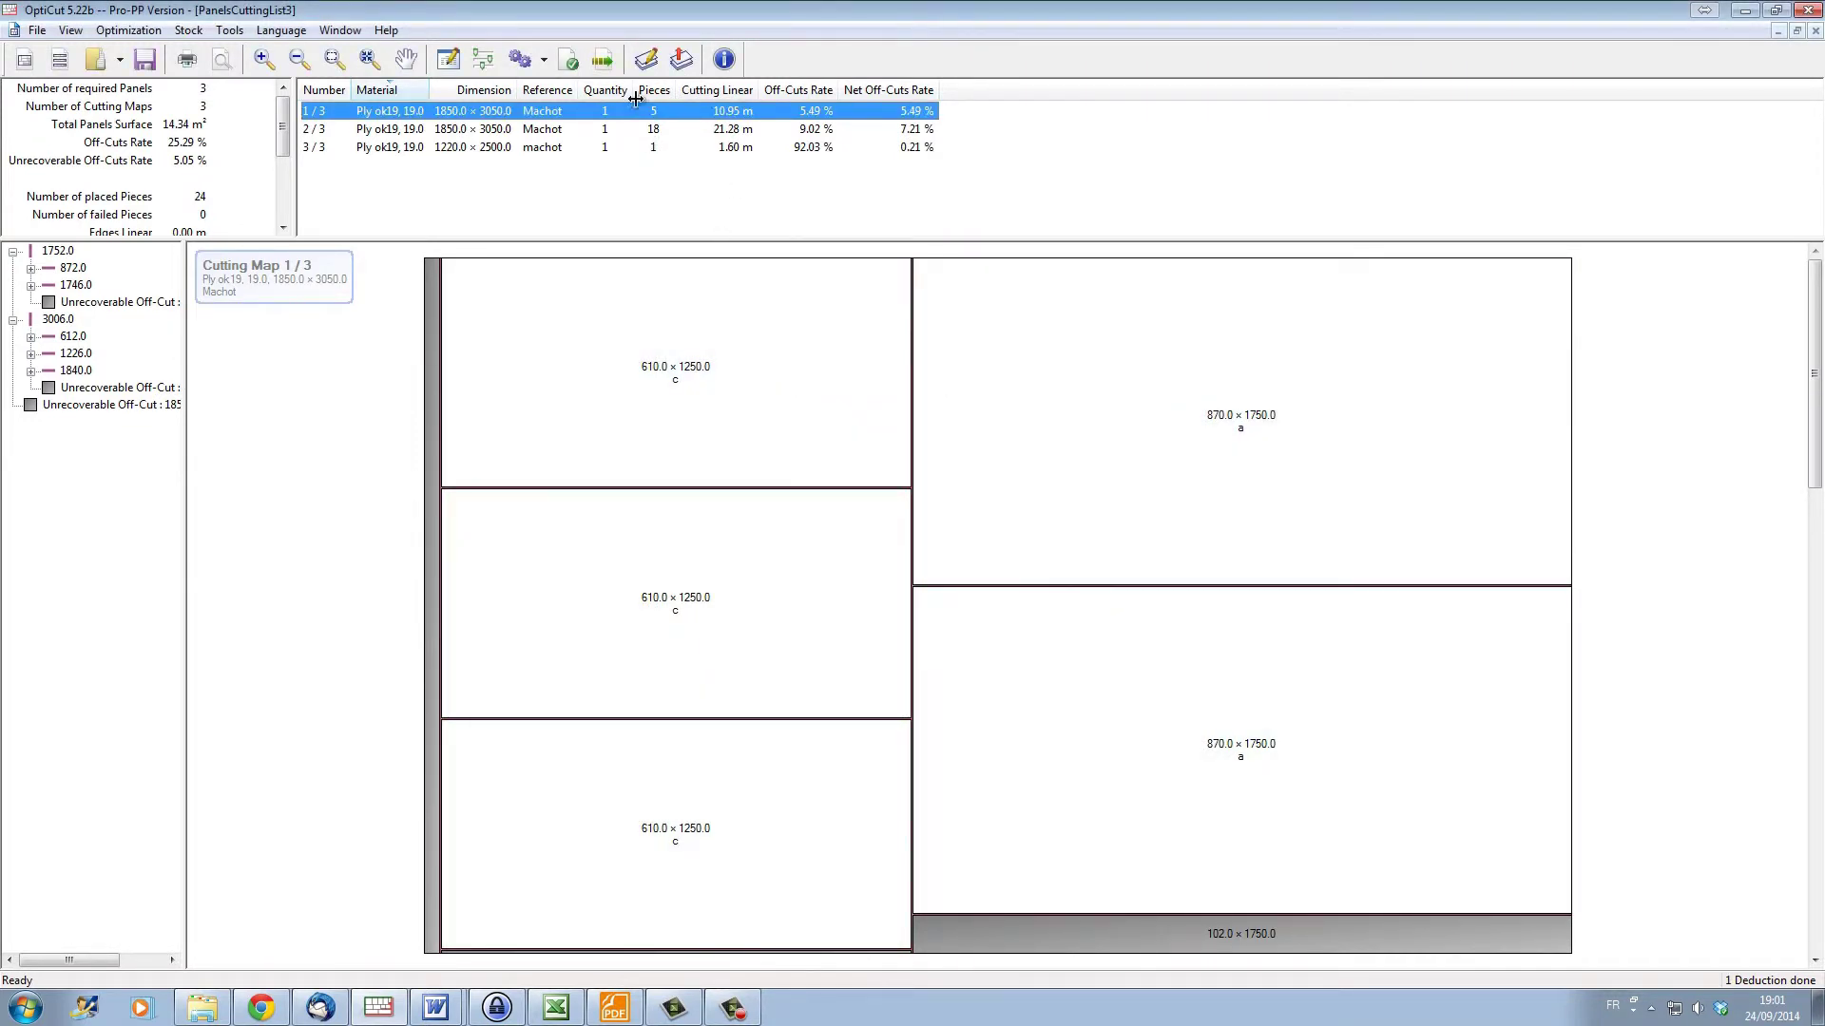
Reopen Edit Panels Stock and move it to view the three recovered plywood off-cuts
click(655, 64)
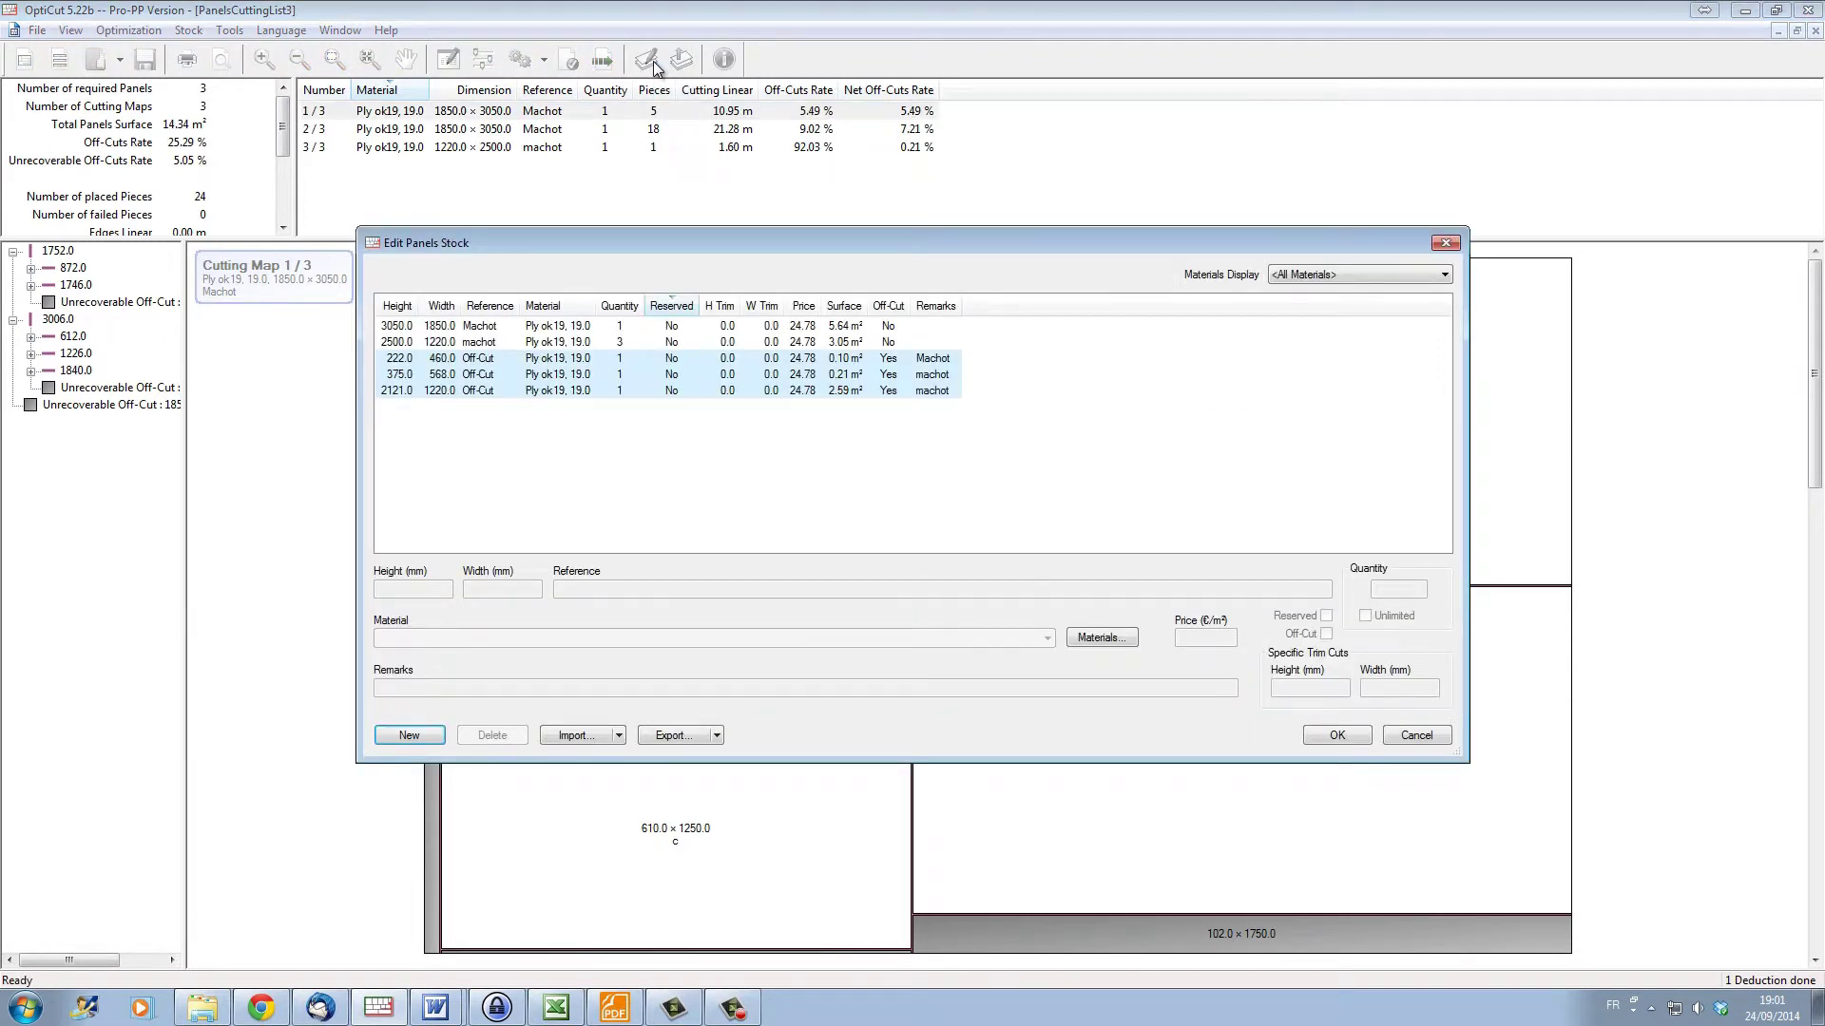
drag(701, 249, 883, 339)
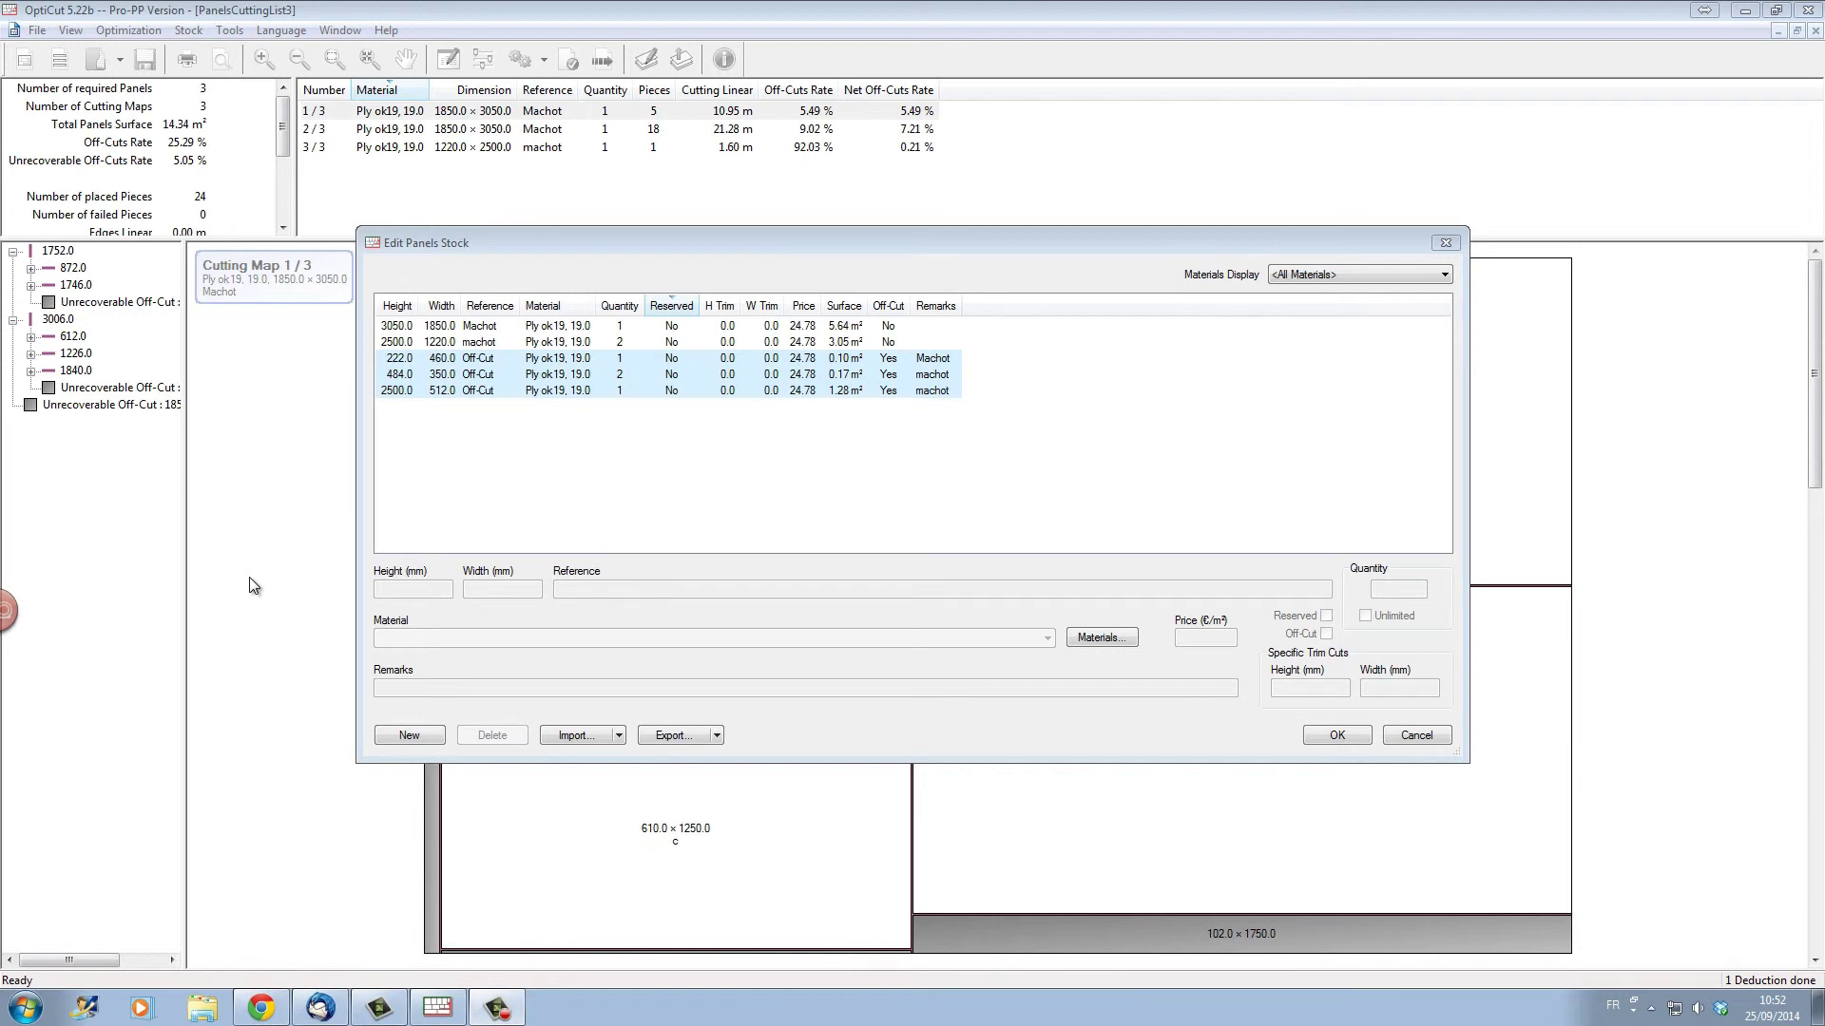
Dismiss the Edit Panels Stock dialog to return to Cutting Map 1/3
key(Escape)
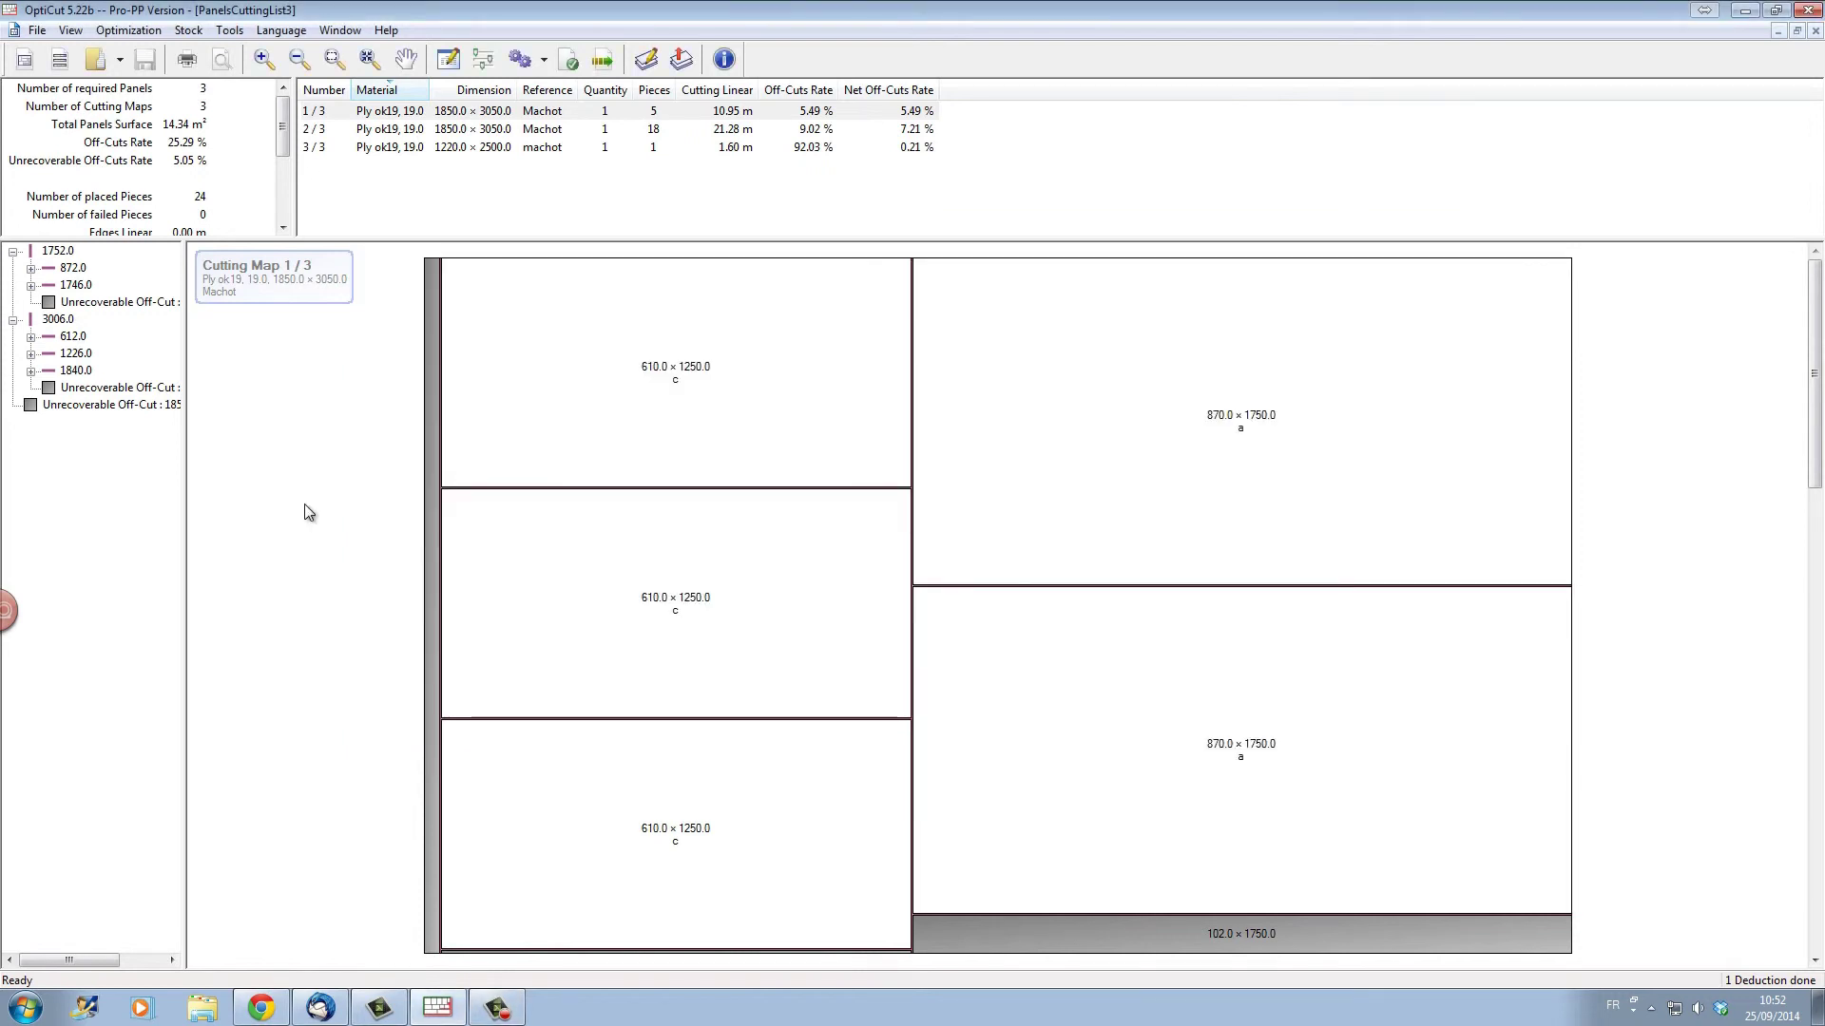